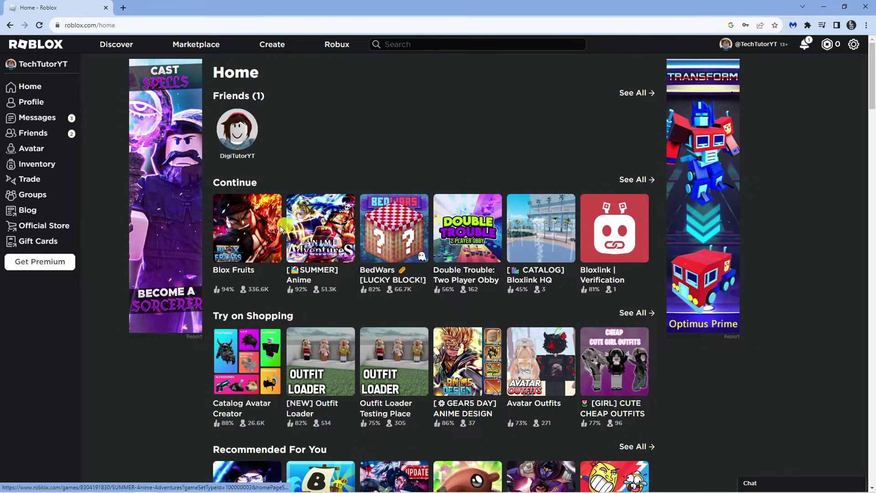
Step: Open the server list of the Blox Fruits game and exclude full servers from the Other Servers section
left_click(262, 228)
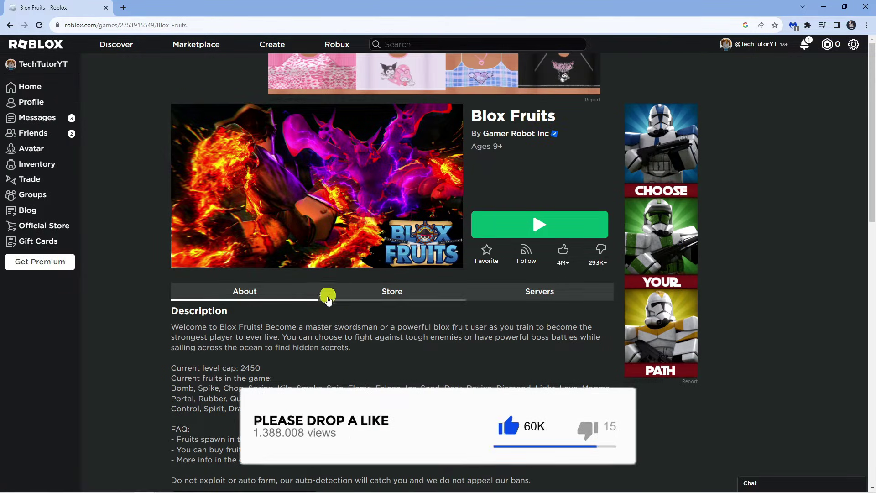
left_click(533, 295)
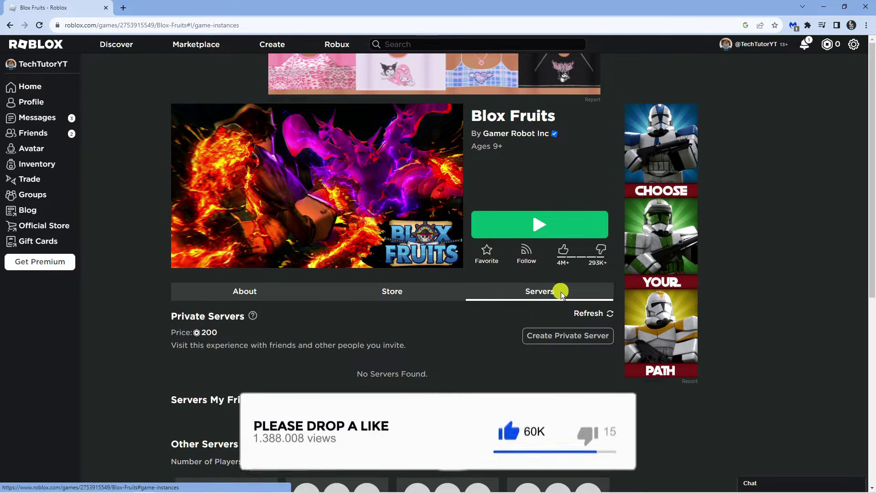
scroll(805, 256, "down", 1)
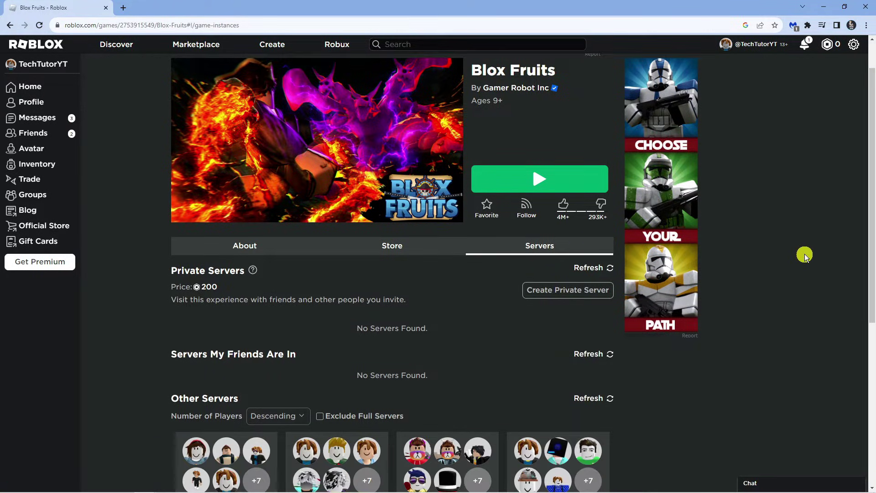
scroll(803, 254, "down", 2)
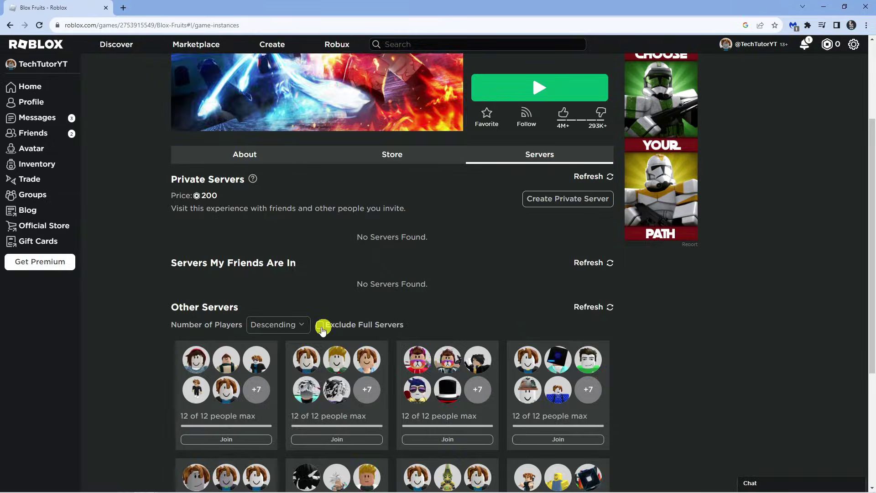
left_click(482, 91)
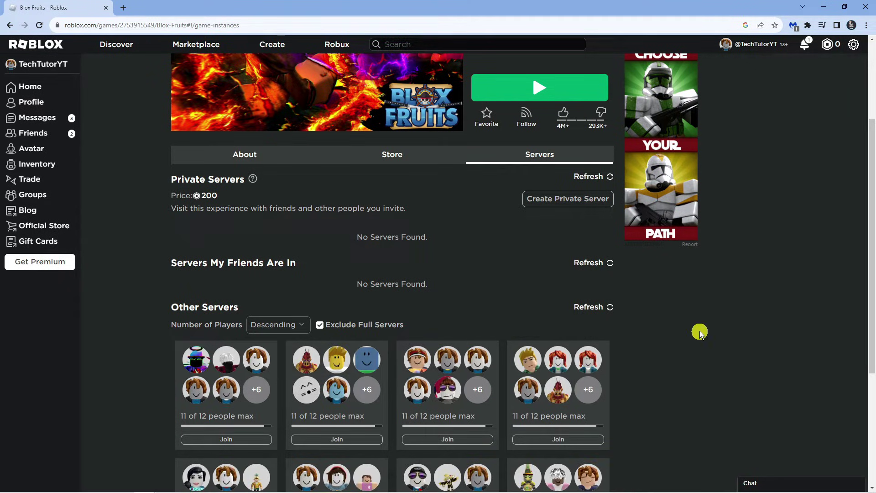
Step: Load more entries in the Other Servers list and look through the servers with free places
scroll(684, 329, "down", 2)
scroll(653, 315, "down", 2)
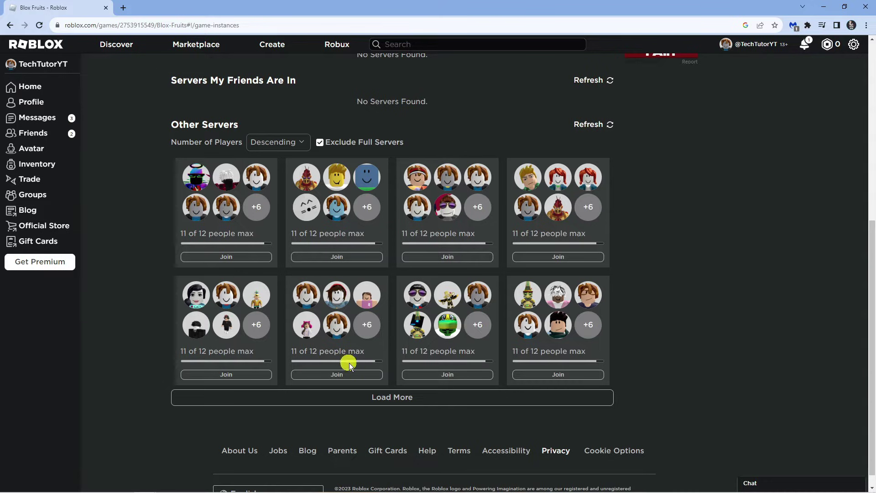
left_click(407, 398)
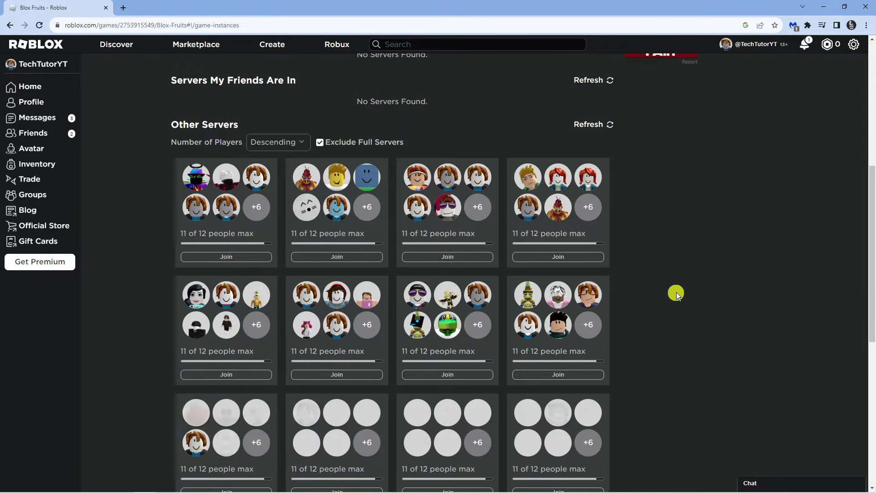
scroll(677, 293, "down", 2)
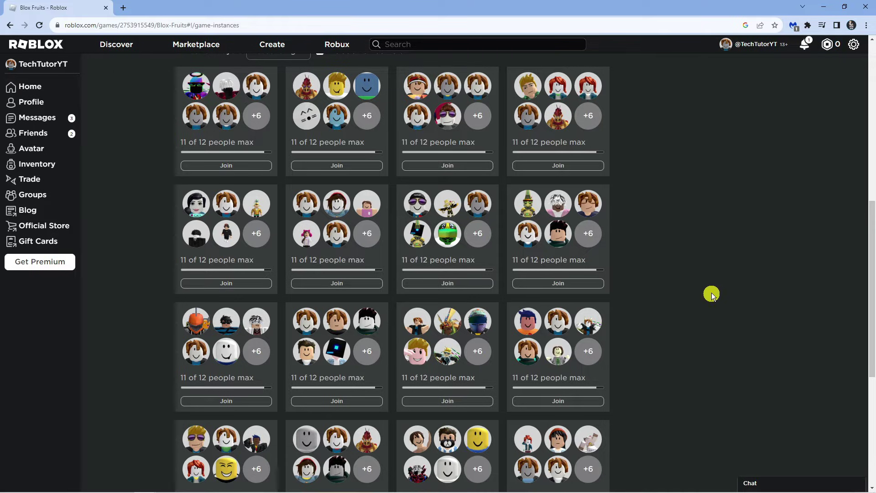
scroll(710, 293, "up", 3)
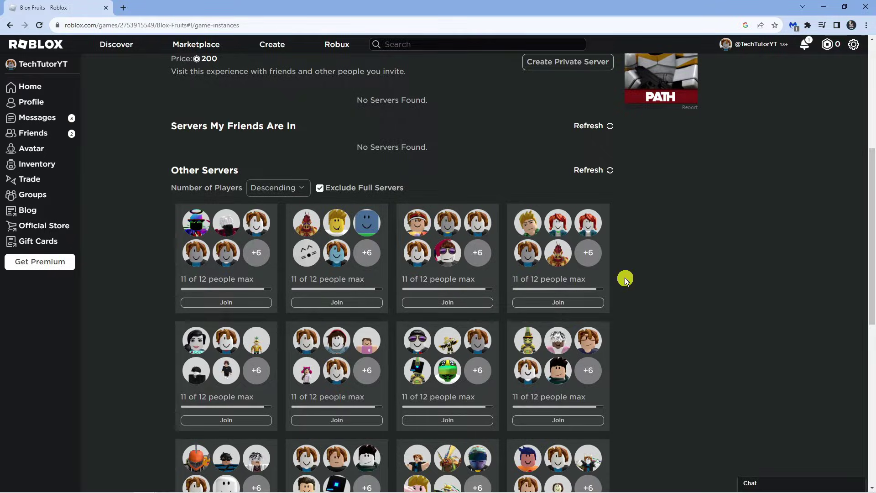
Step: Open status.roblox.com in a new tab and check the service status and the incident history of the last 30 days
left_click(126, 8)
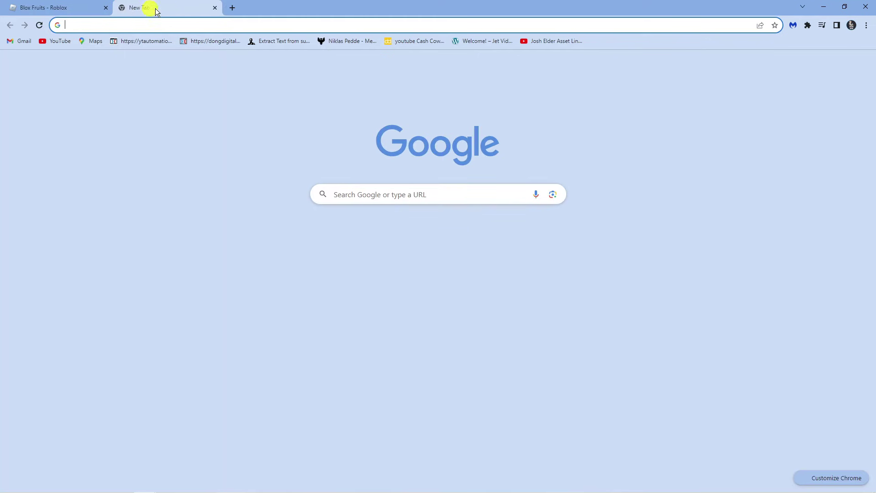
type("stat")
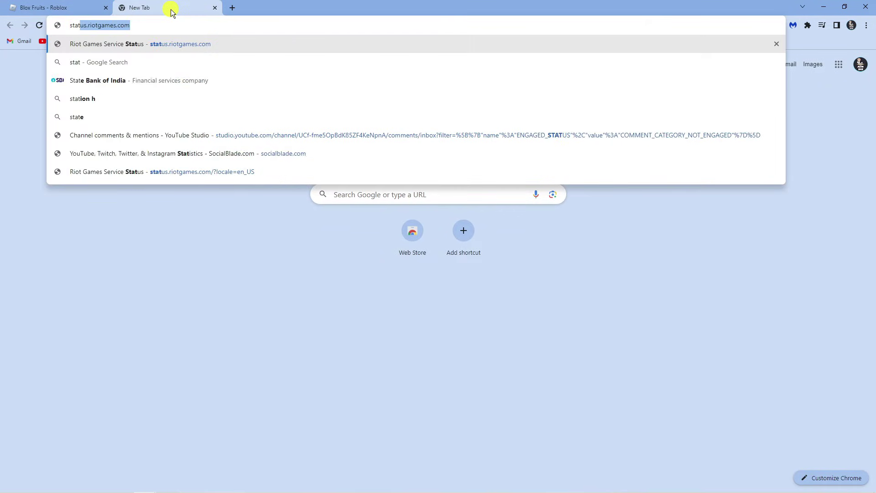
type("us.ro")
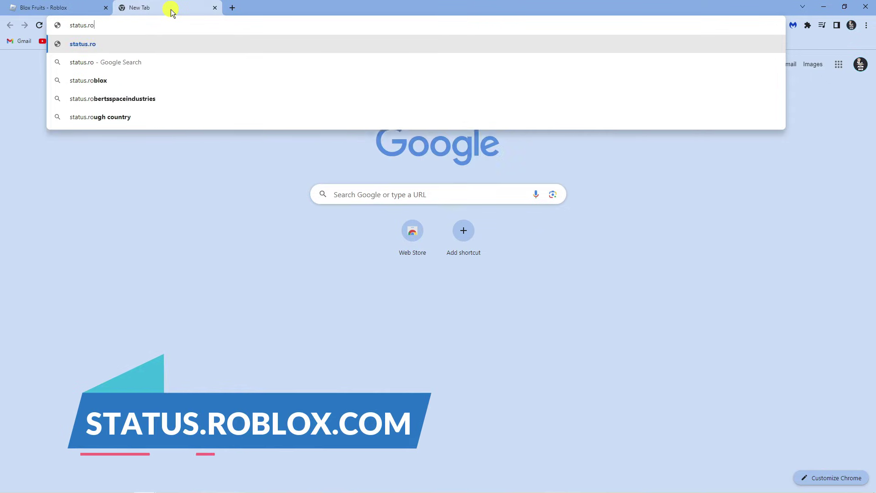
type("blox.com")
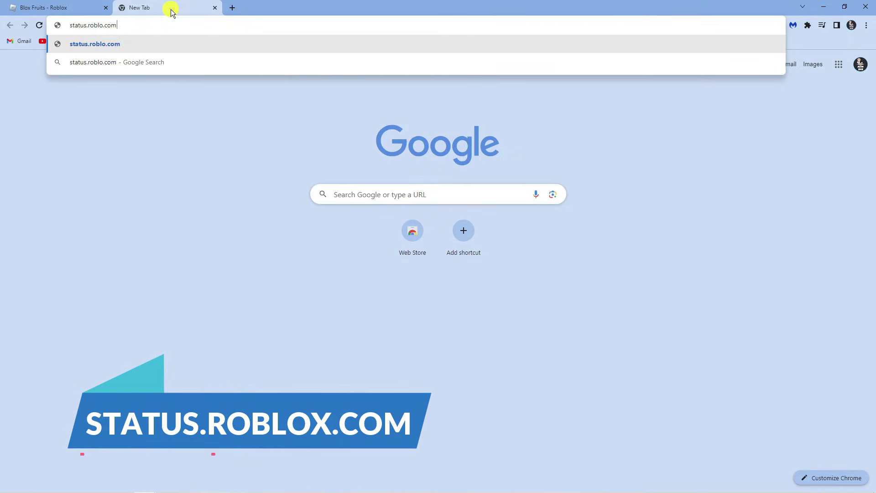
key("Return")
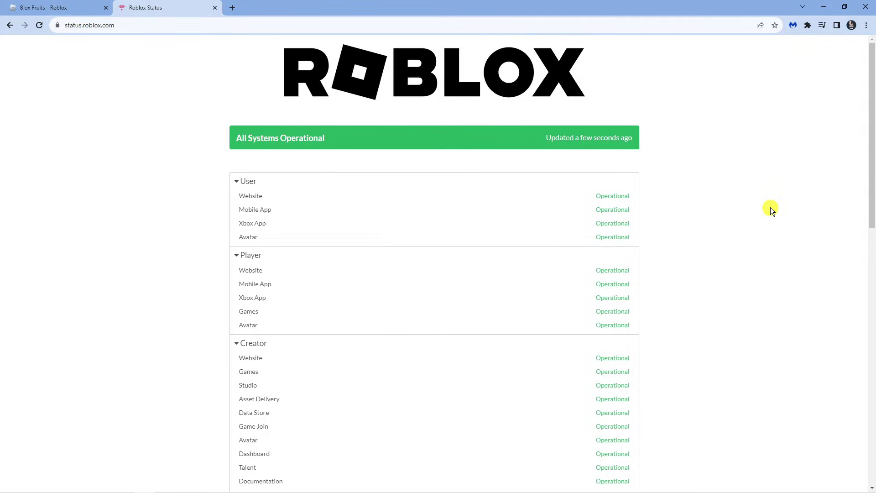
scroll(796, 186, "down", 2)
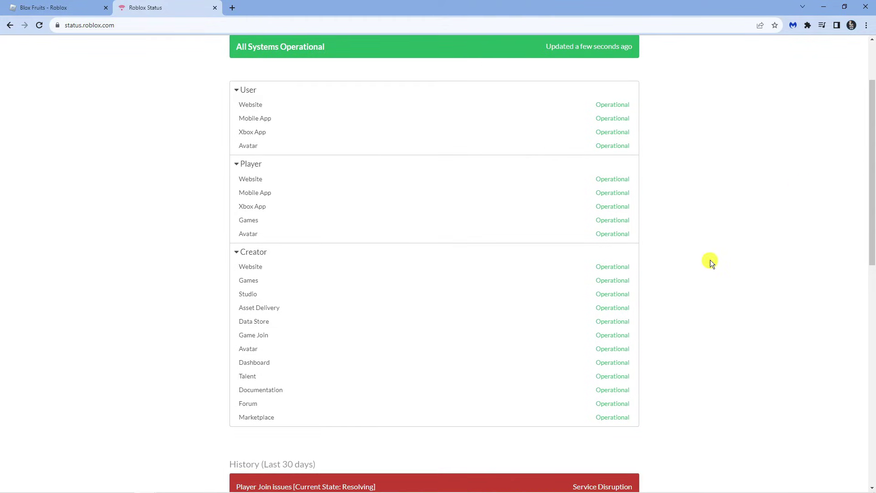
scroll(710, 259, "down", 4)
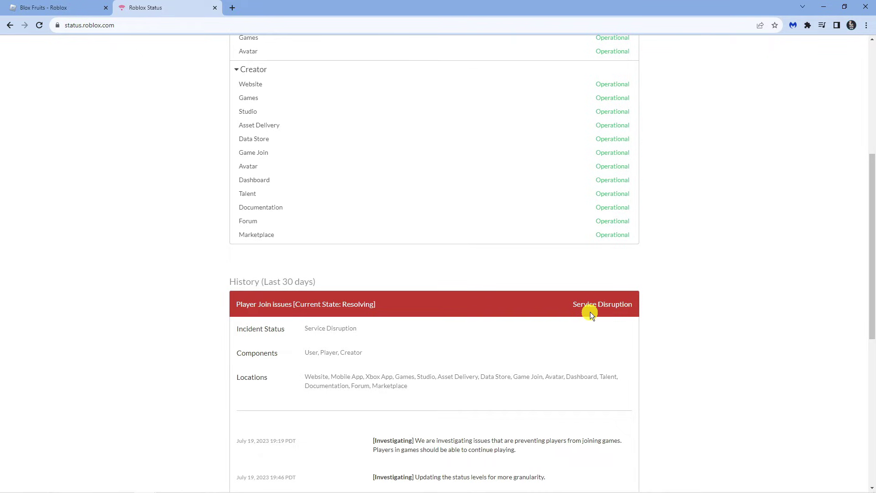
scroll(778, 330, "up", 4)
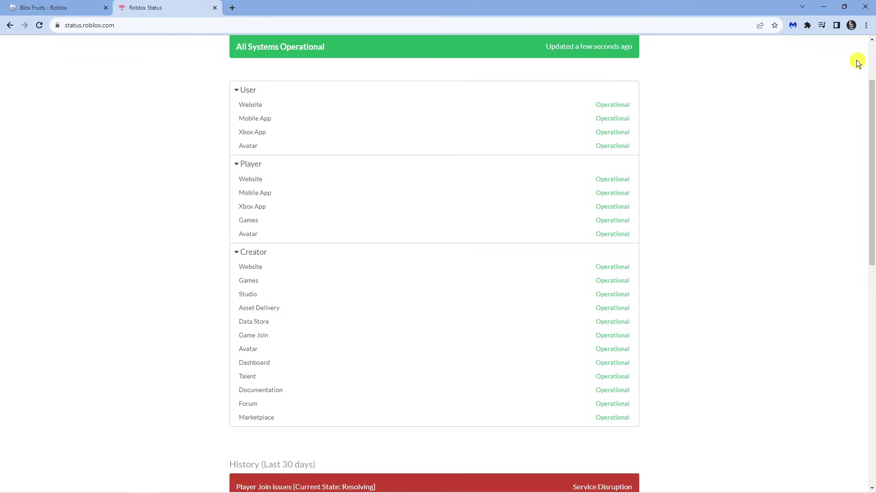
Step: Open the browser's cookie settings under Privacy and security and show all site data and permissions
left_click(867, 27)
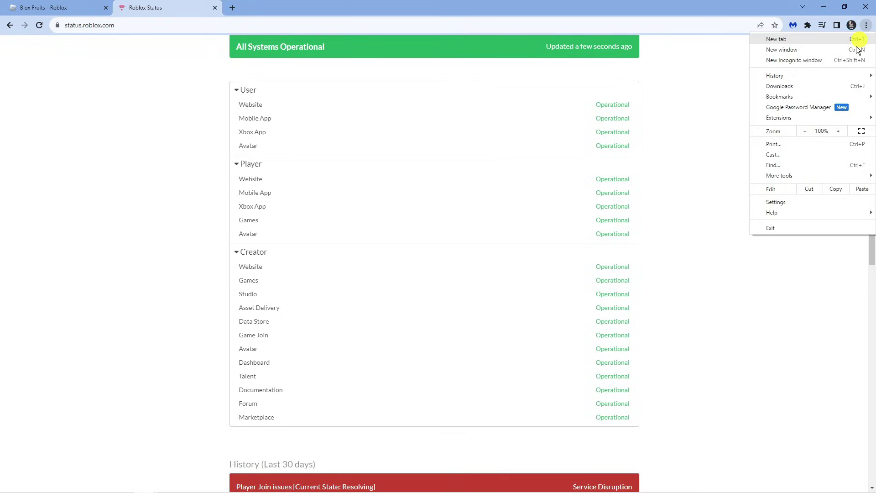
left_click(797, 200)
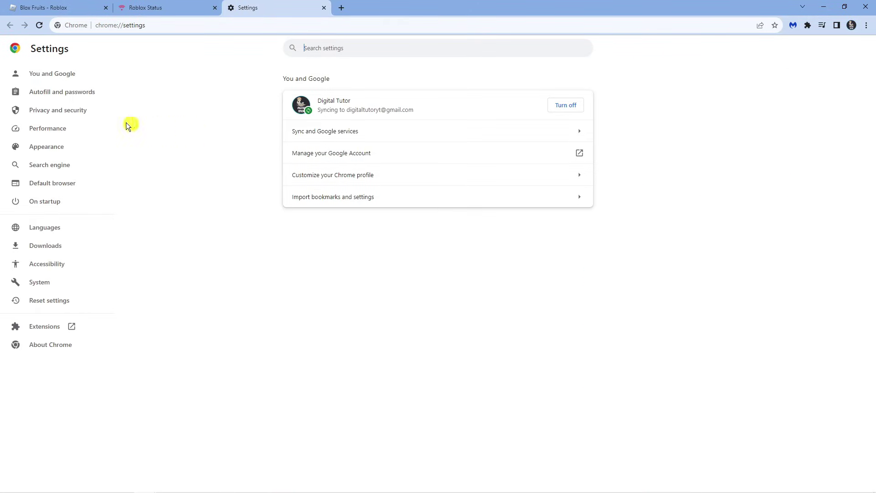
left_click(77, 110)
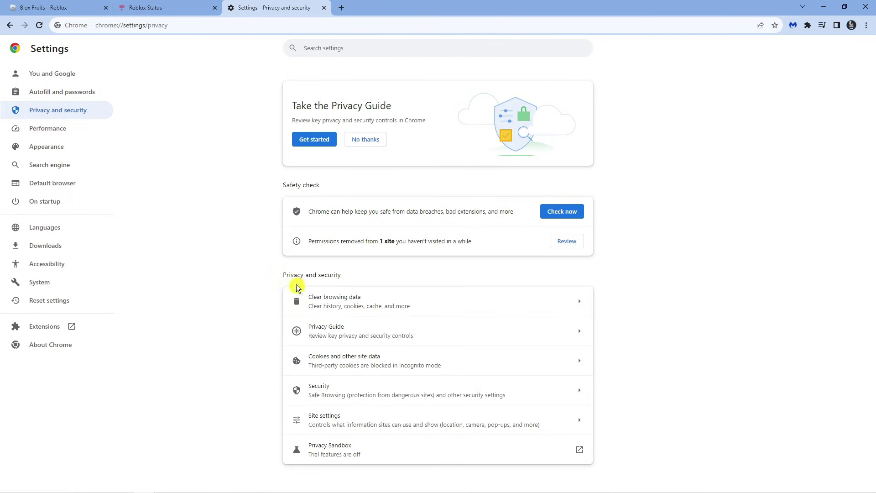
left_click_drag(281, 274, 348, 278)
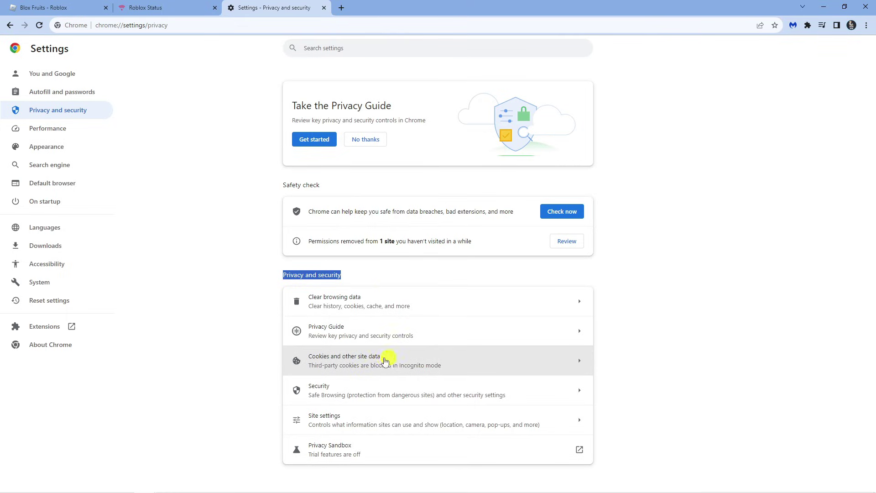
left_click(371, 360)
scroll(740, 284, "down", 2)
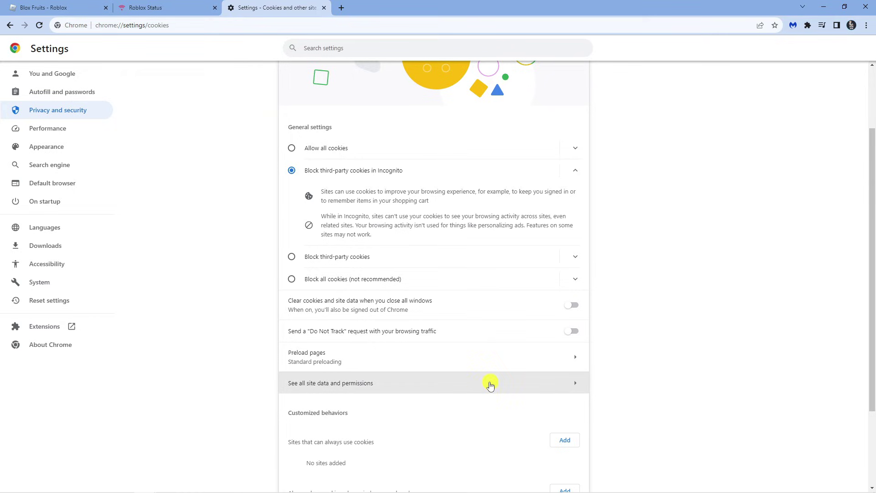
left_click(491, 385)
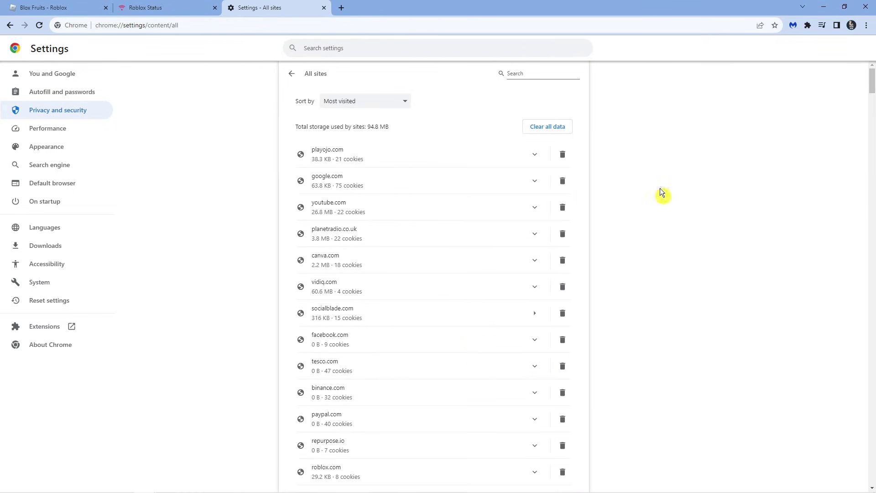
Step: Find roblox among all sites and clear the site data and permissions stored for roblox.com
left_click(545, 77)
type("roblox")
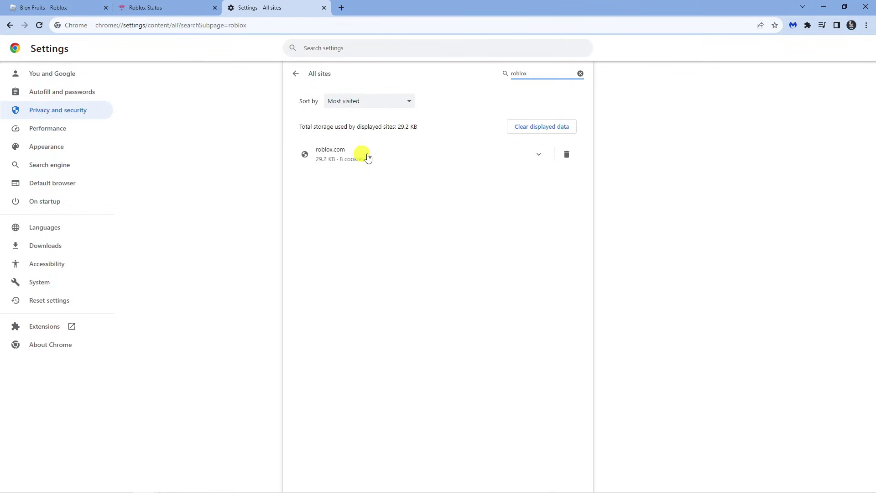
left_click(569, 155)
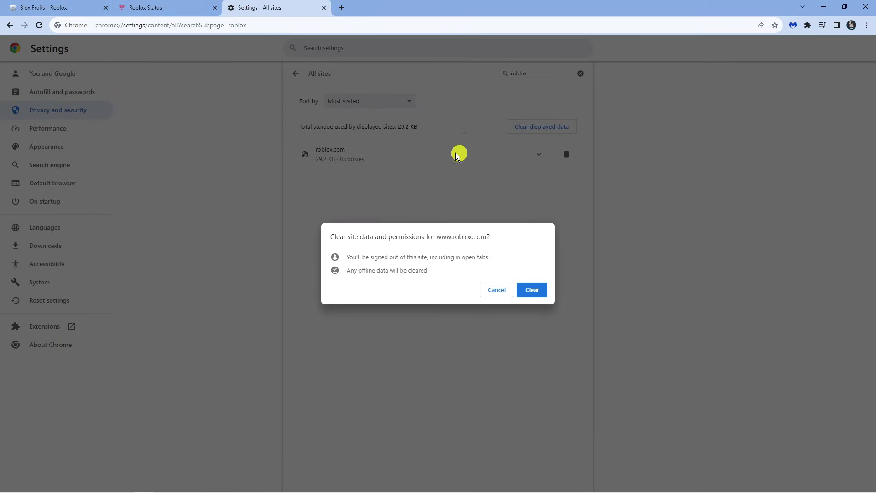
left_click(533, 291)
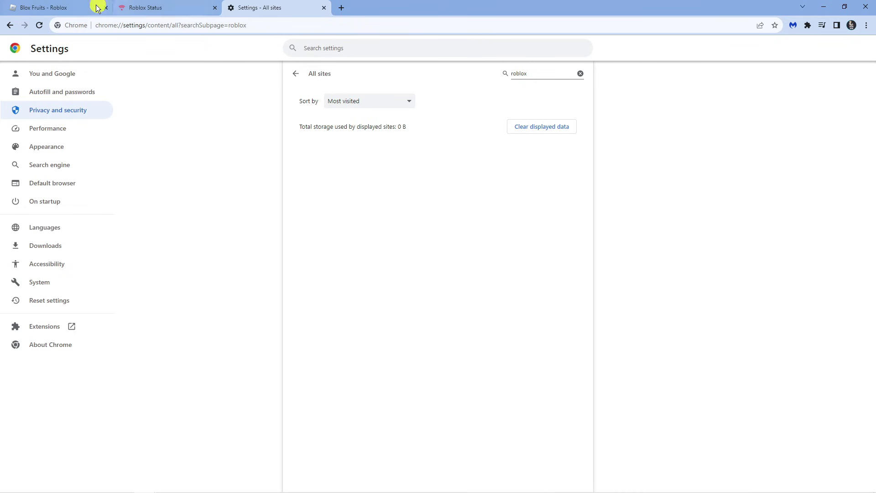
Step: Return to the Blox Fruits page and reload it to apply the updated site settings
left_click(69, 8)
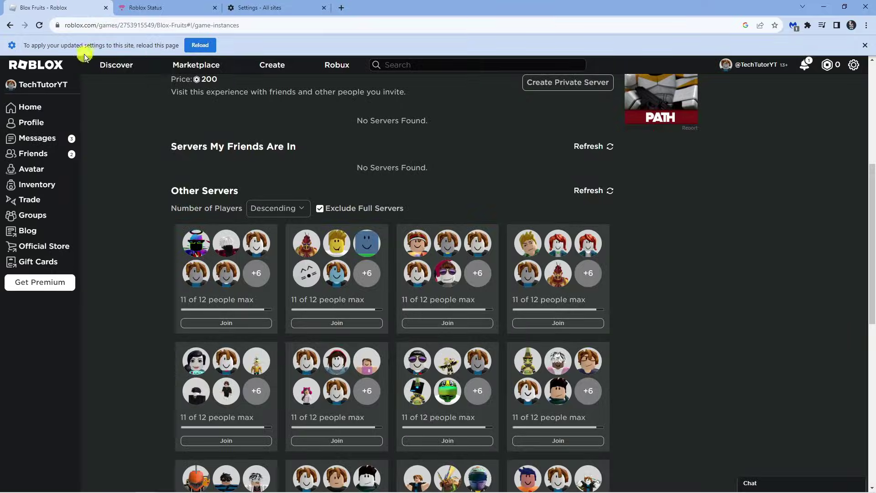
left_click(191, 45)
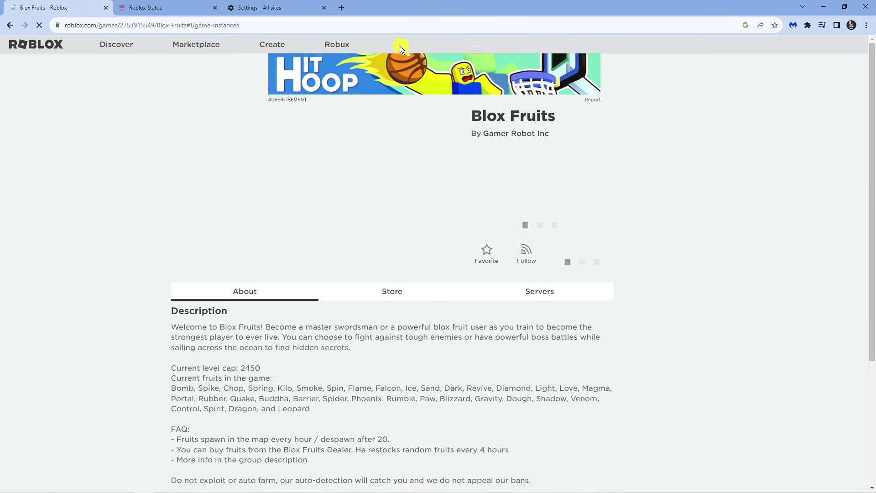